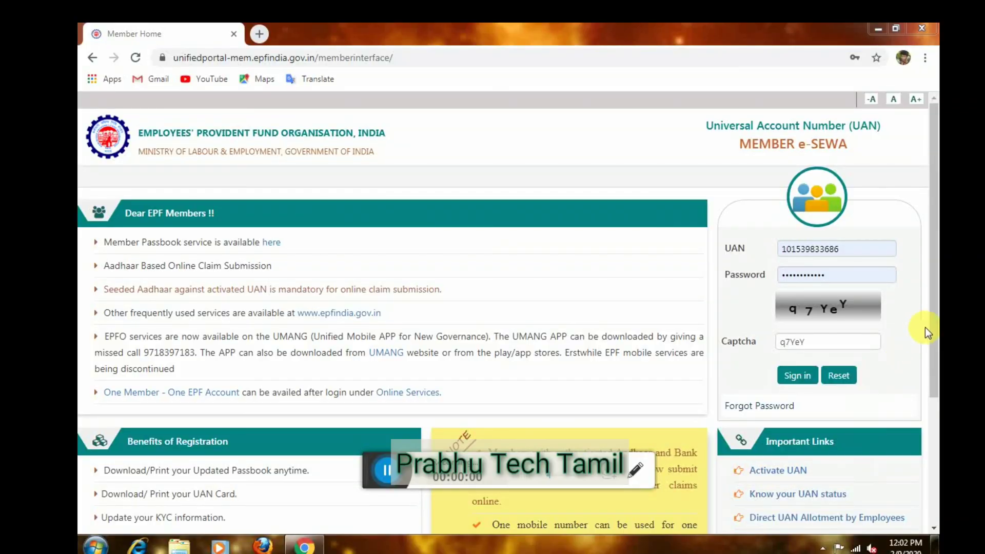
# Check the portal address, sign in, and postpone the e-Nomination alert with Later.
pyautogui.scroll(-2, 929, 307)
pyautogui.scroll(1, 931, 293)
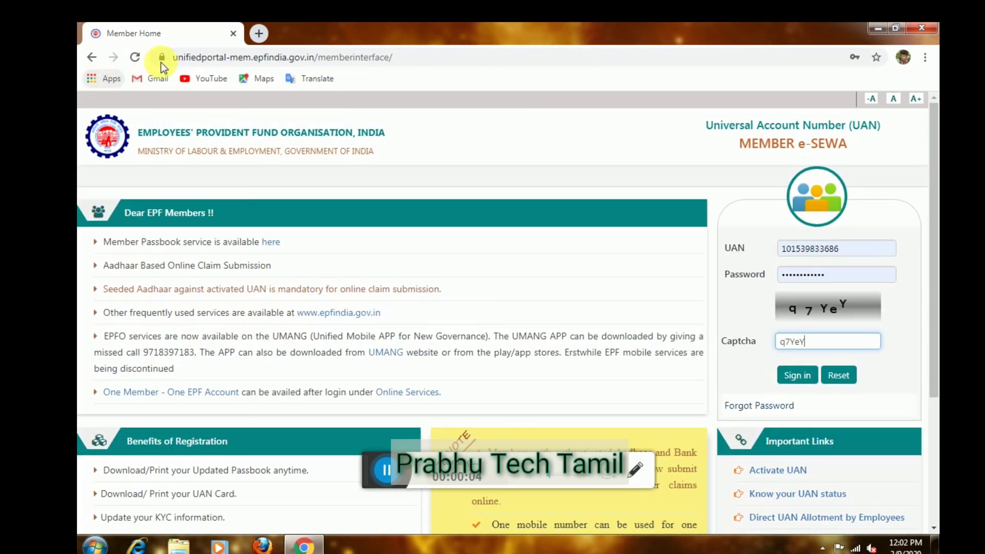
pyautogui.moveTo(233, 57); pyautogui.dragTo(937, 213)
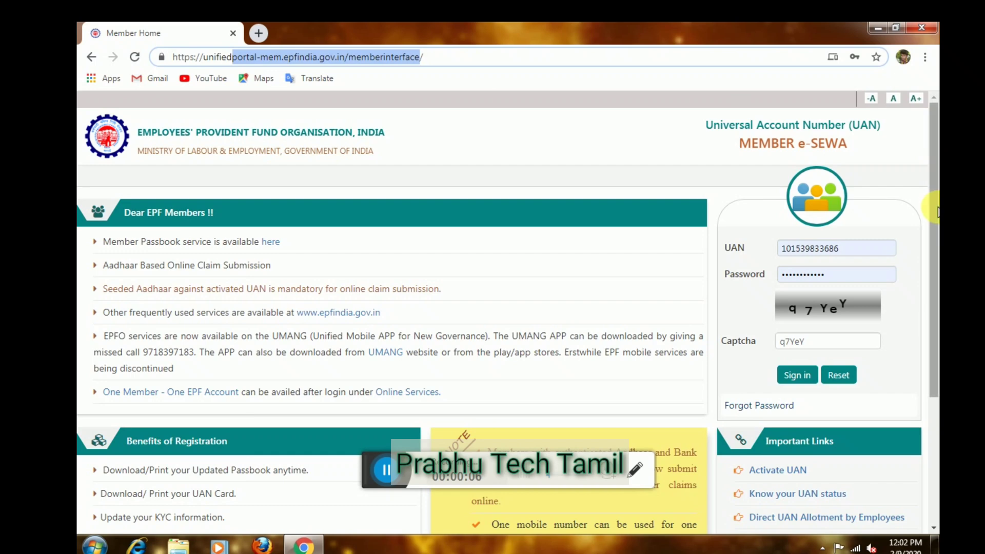
pyautogui.click(795, 379)
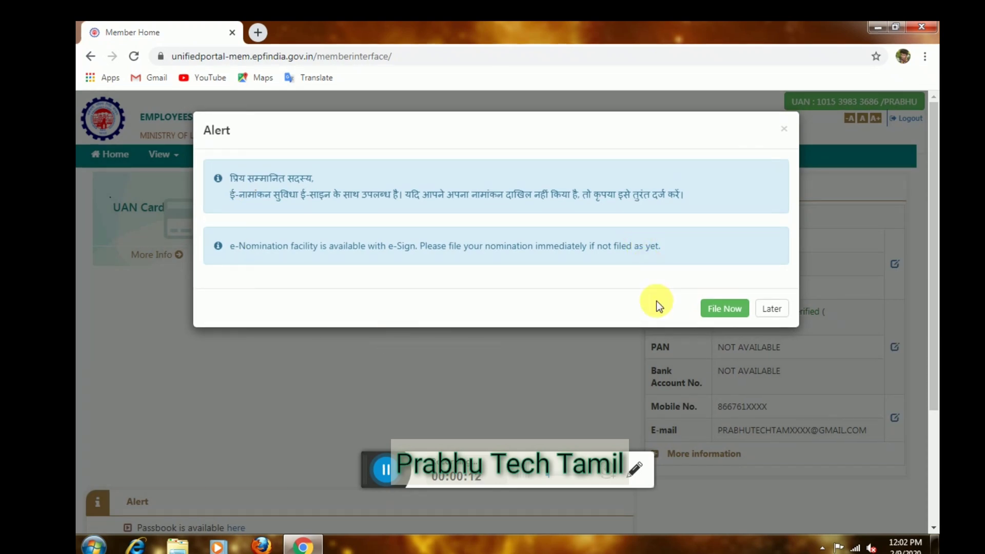
pyautogui.click(775, 307)
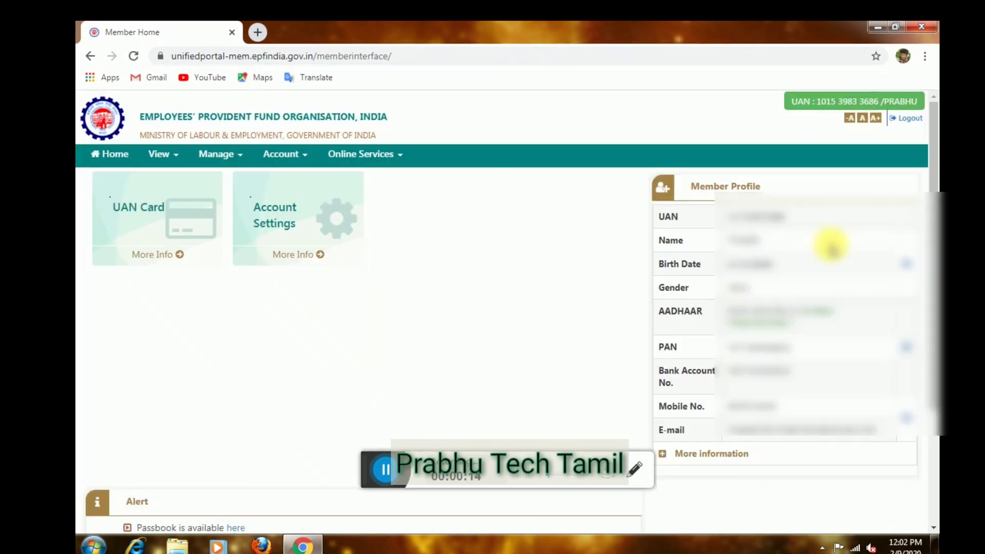
pyautogui.scroll(-2, 931, 222)
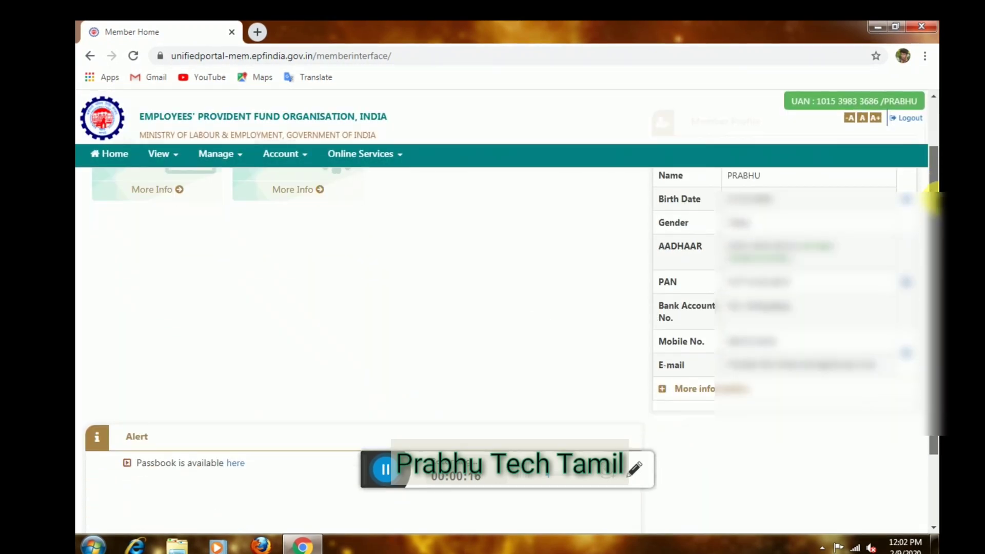
pyautogui.scroll(2, 932, 222)
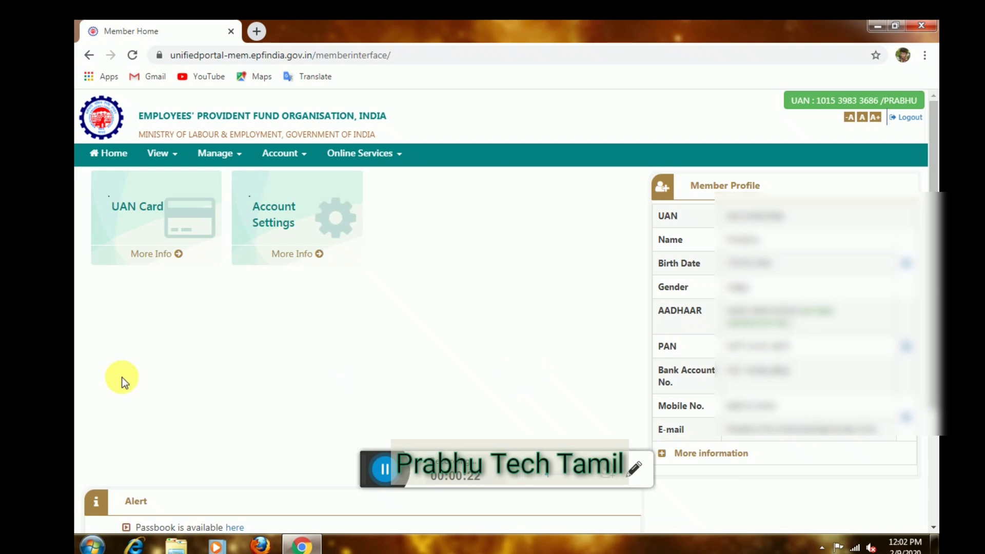
# Go to the KYC page from the Manage menu.
pyautogui.click(221, 156)
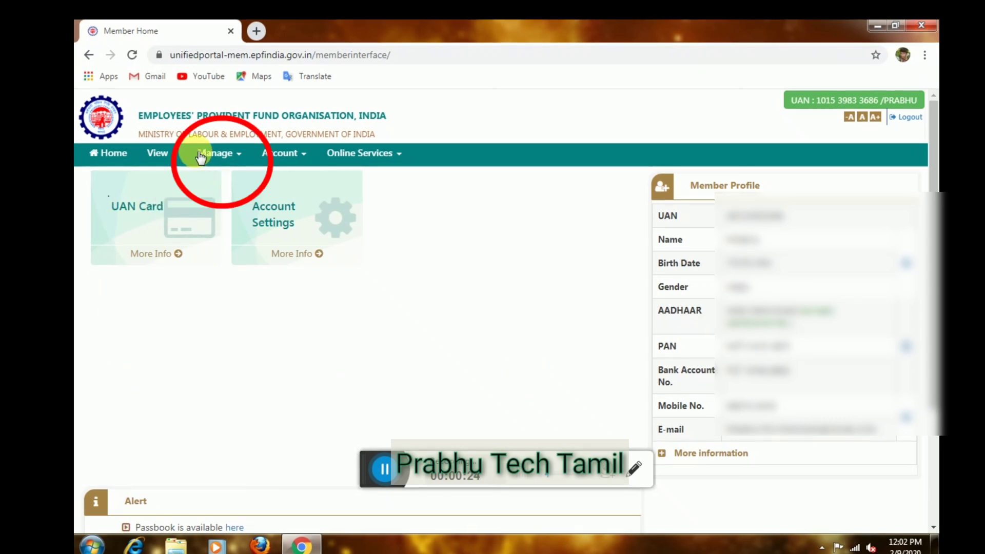
pyautogui.click(226, 154)
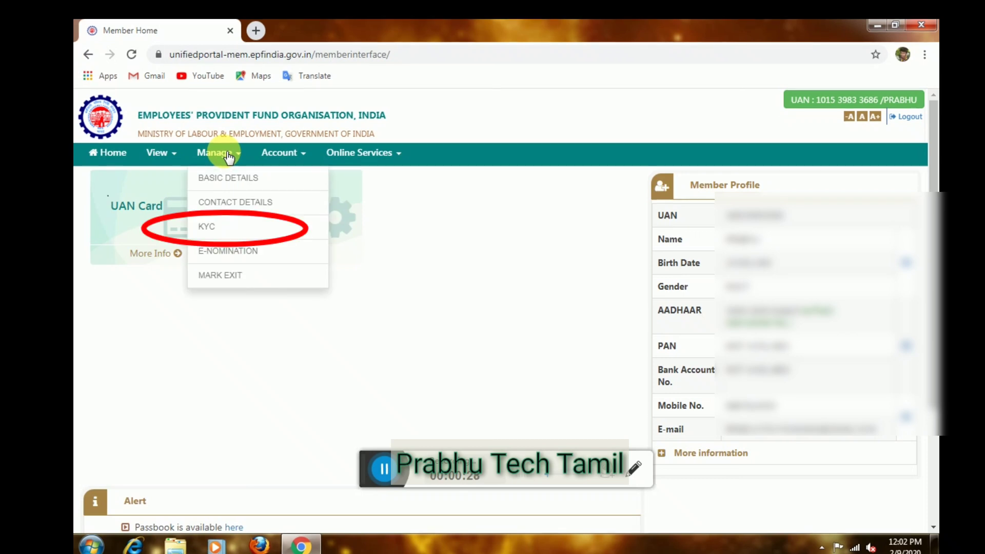
pyautogui.click(206, 228)
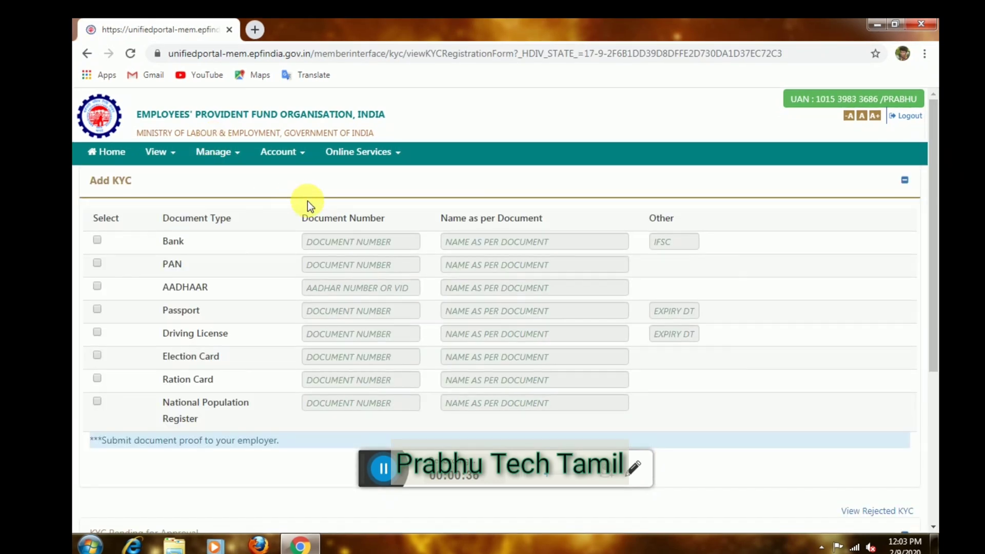
# Tick the Bank checkbox and fill the Bank row's details, ending with the IFSC code.
pyautogui.click(97, 241)
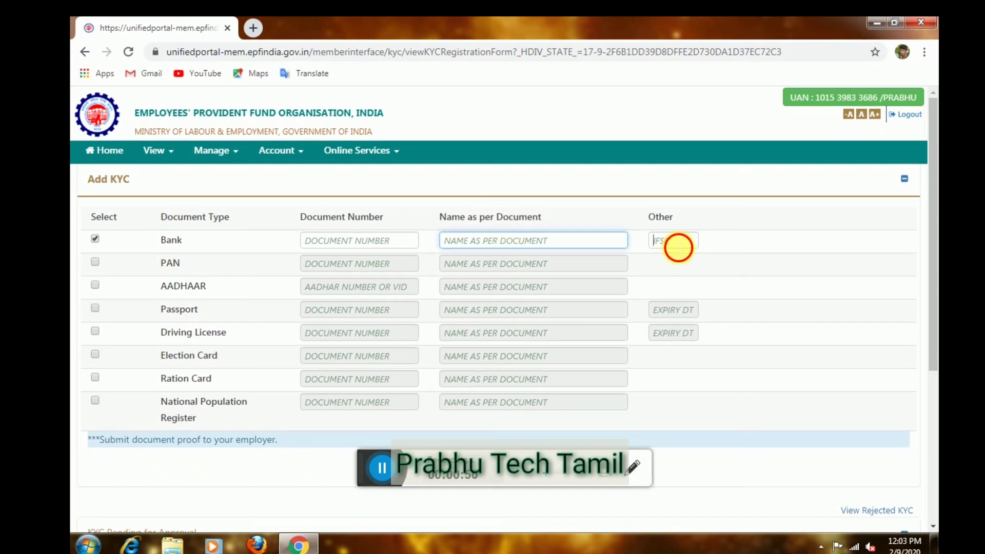
pyautogui.click(677, 242)
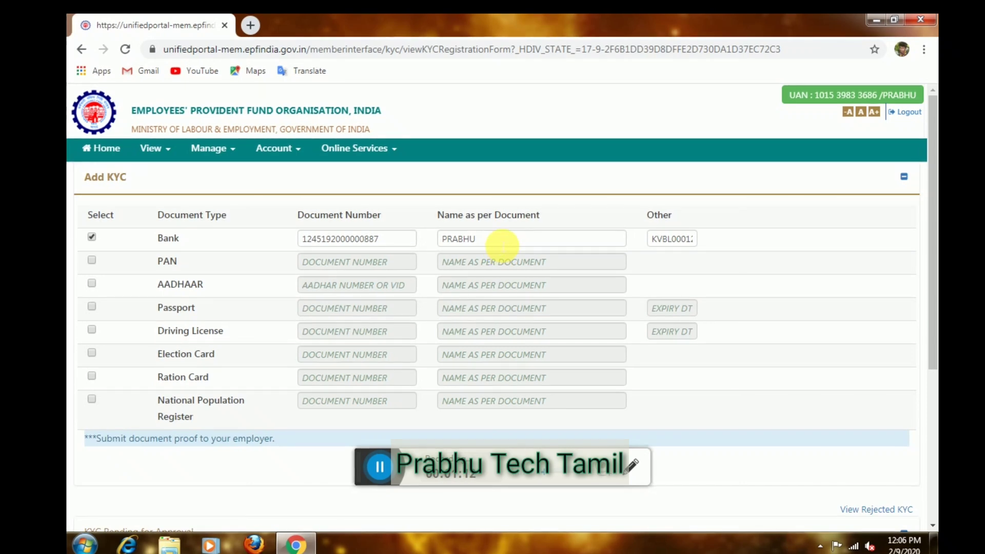
pyautogui.click(503, 241)
pyautogui.press('BackSpace')
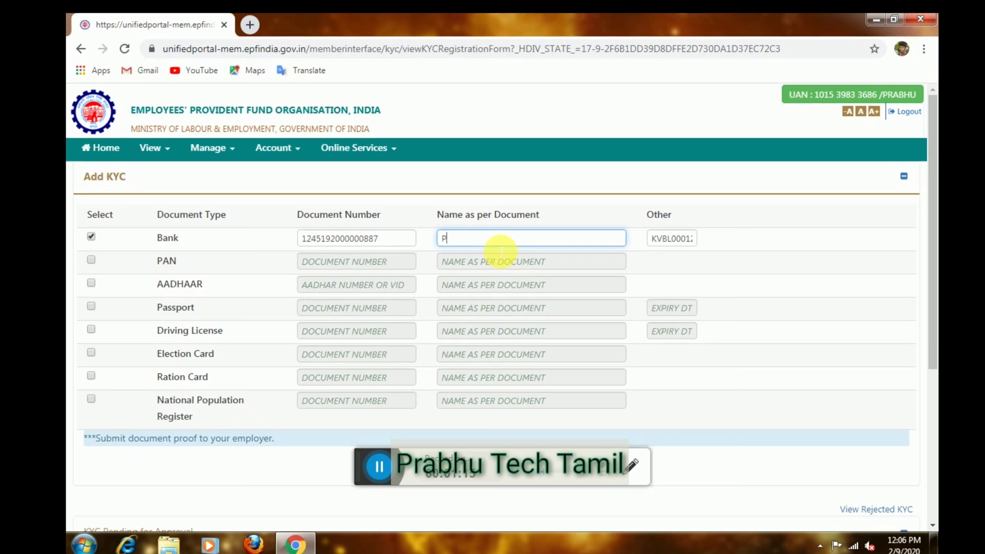
pyautogui.write('RA')
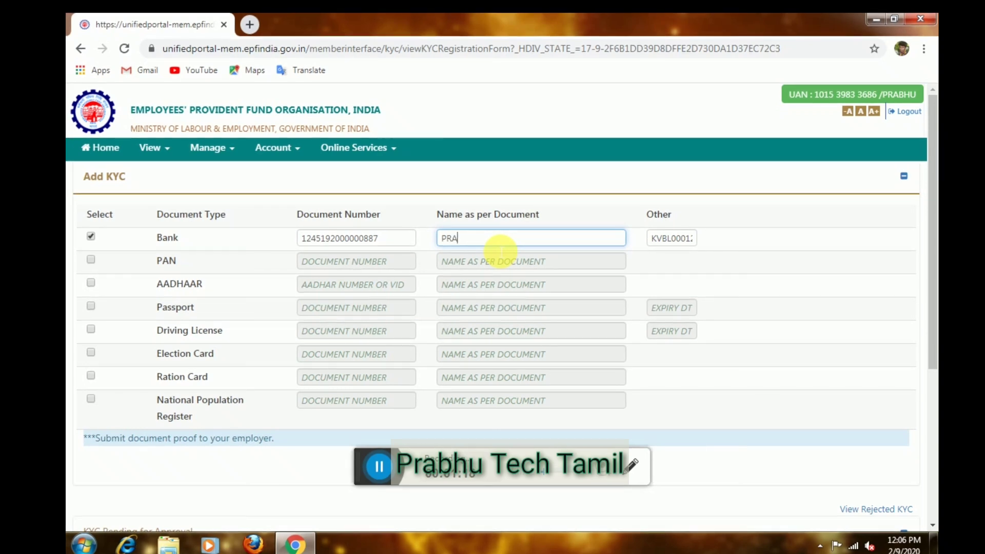
pyautogui.press('BackSpace')
pyautogui.press('BackSpace')
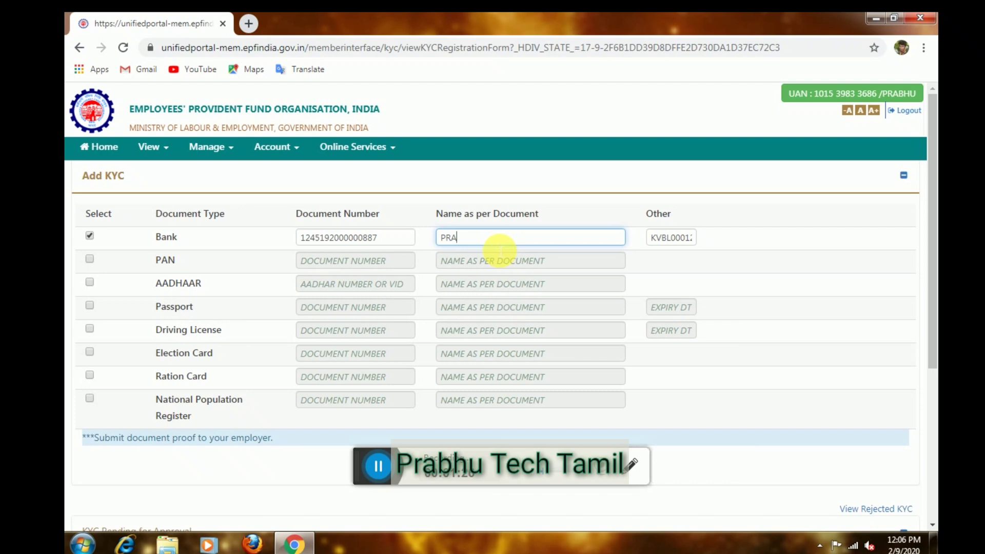
pyautogui.write('BHU')
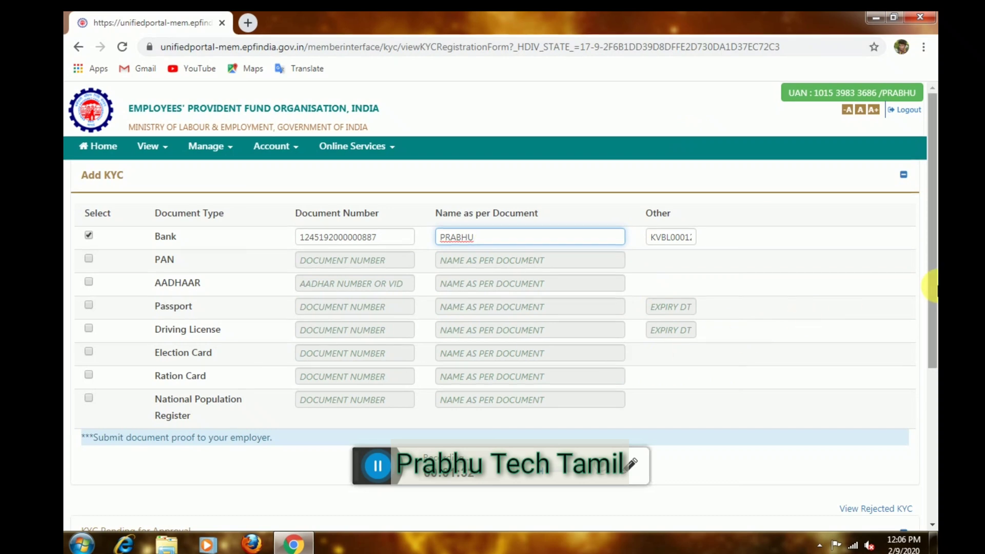
# Scroll down and save the Bank KYC entry.
pyautogui.moveTo(931, 285); pyautogui.dragTo(932, 464)
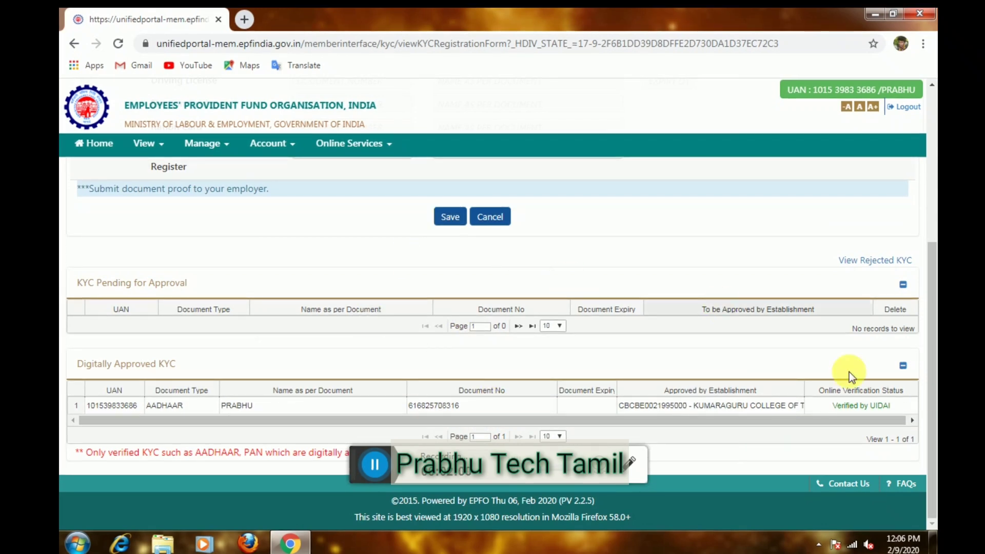
pyautogui.moveTo(930, 365); pyautogui.dragTo(932, 333)
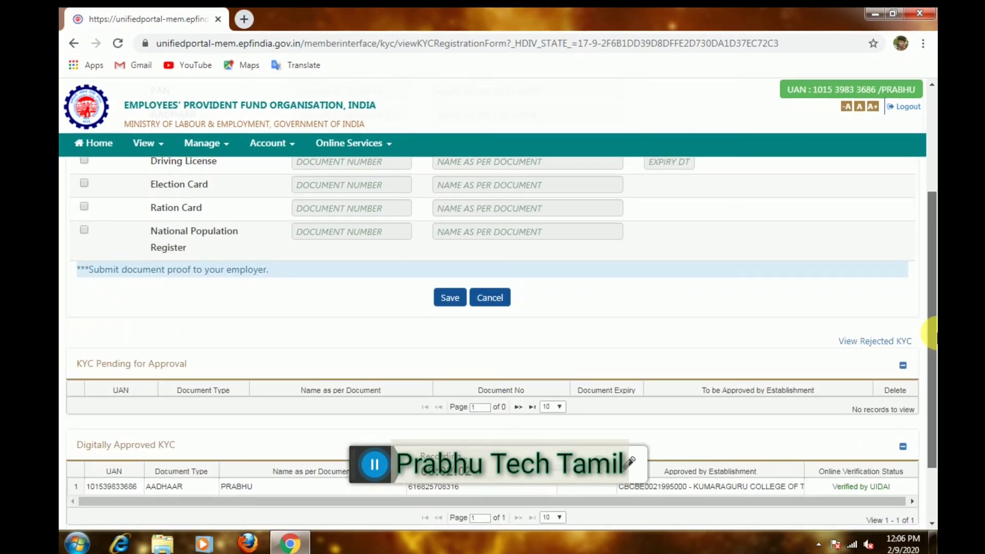
pyautogui.click(446, 303)
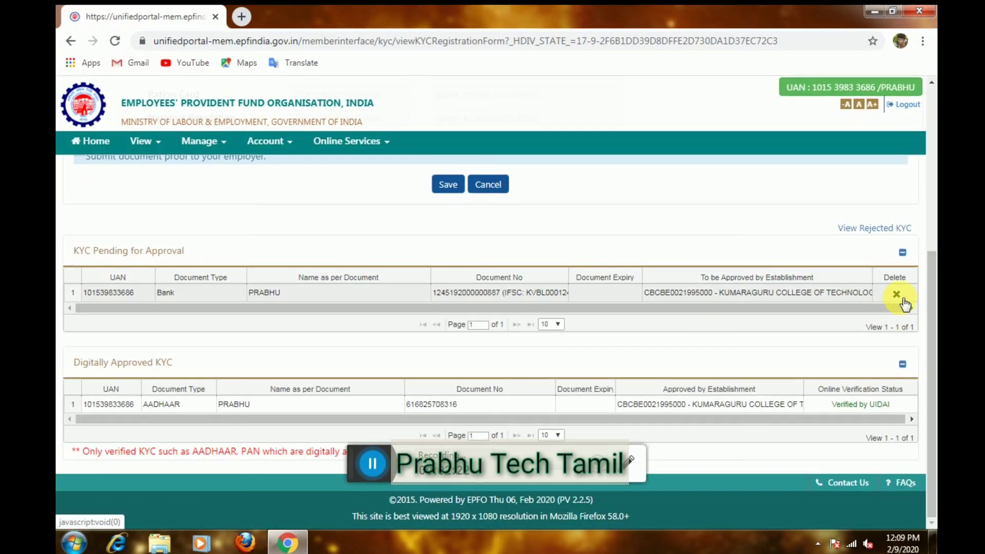
pyautogui.moveTo(933, 324); pyautogui.dragTo(932, 149)
pyautogui.click(80, 225)
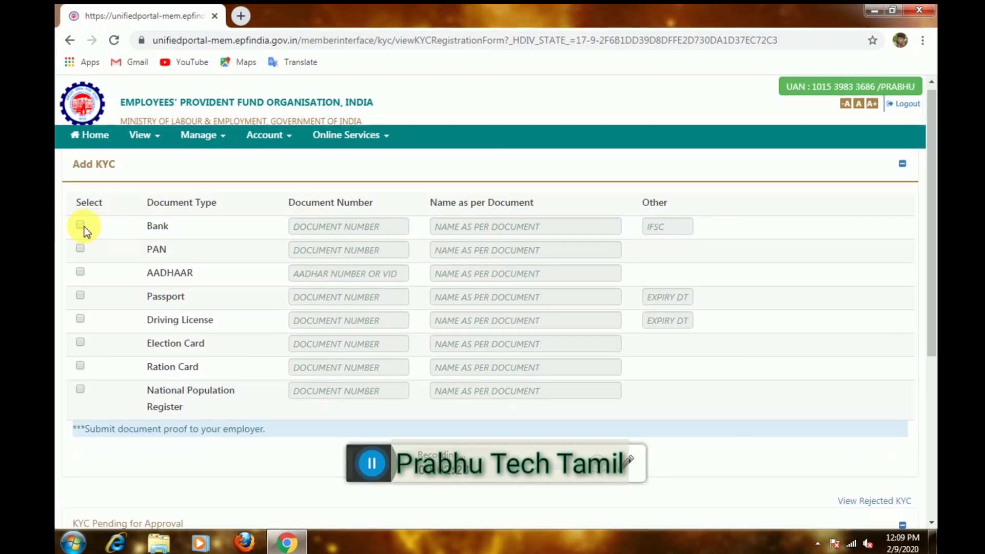
pyautogui.moveTo(931, 241); pyautogui.dragTo(929, 369)
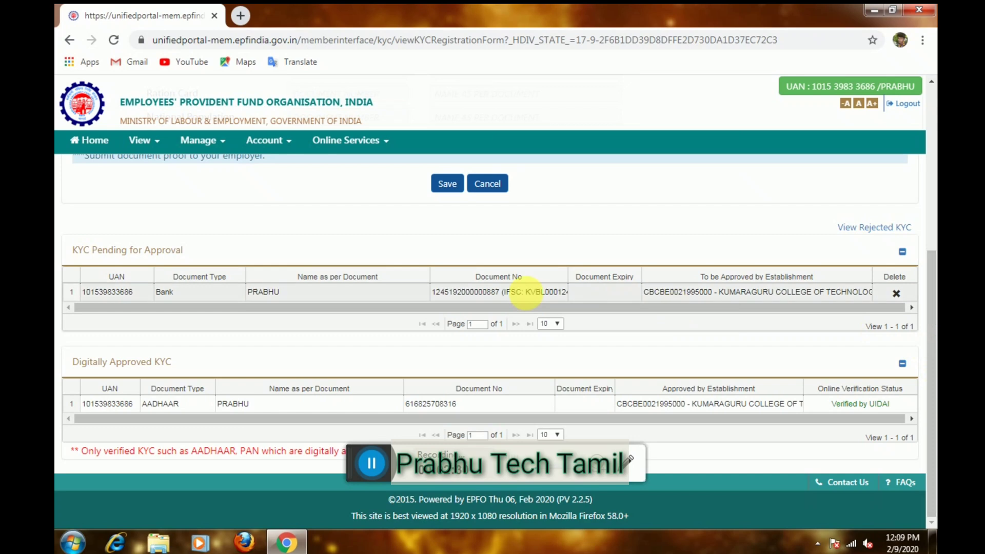
pyautogui.click(96, 296)
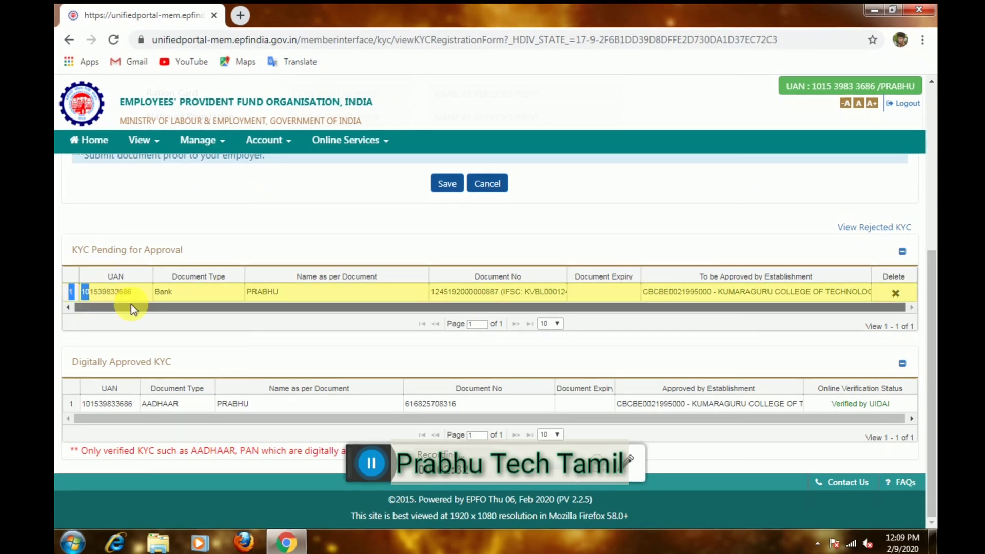
pyautogui.moveTo(248, 291); pyautogui.dragTo(589, 296)
pyautogui.doubleClick(266, 293)
pyautogui.click(454, 297)
pyautogui.click(565, 295)
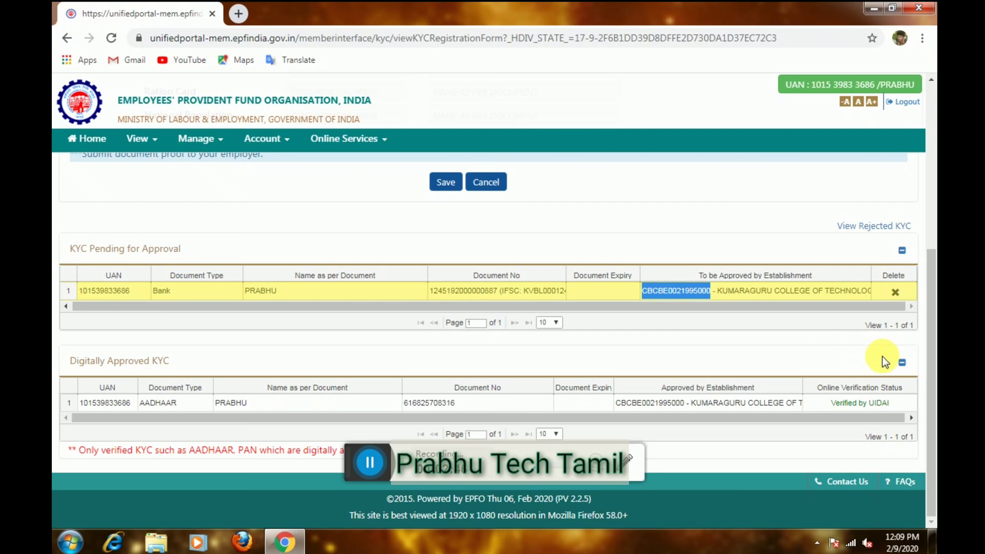
pyautogui.moveTo(931, 336); pyautogui.dragTo(931, 365)
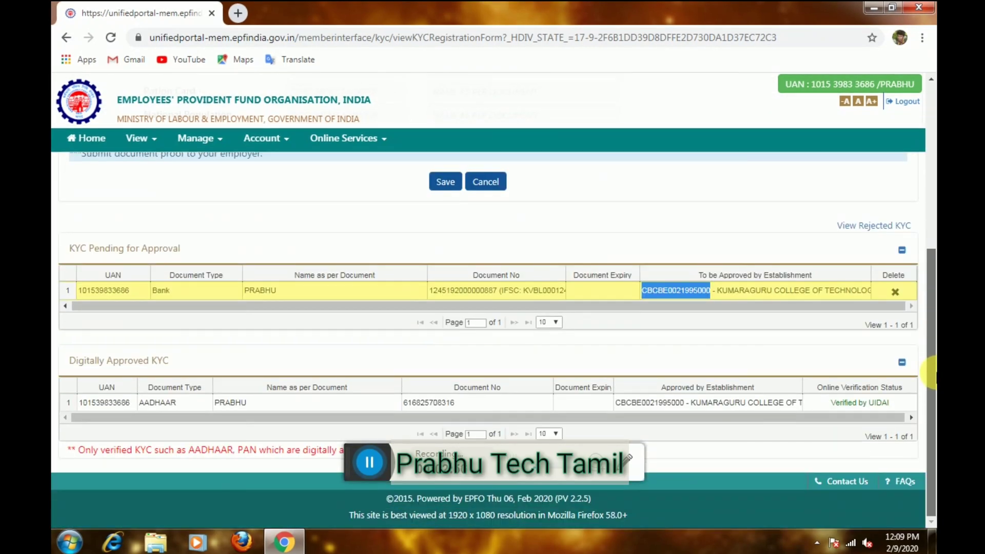
pyautogui.click(371, 461)
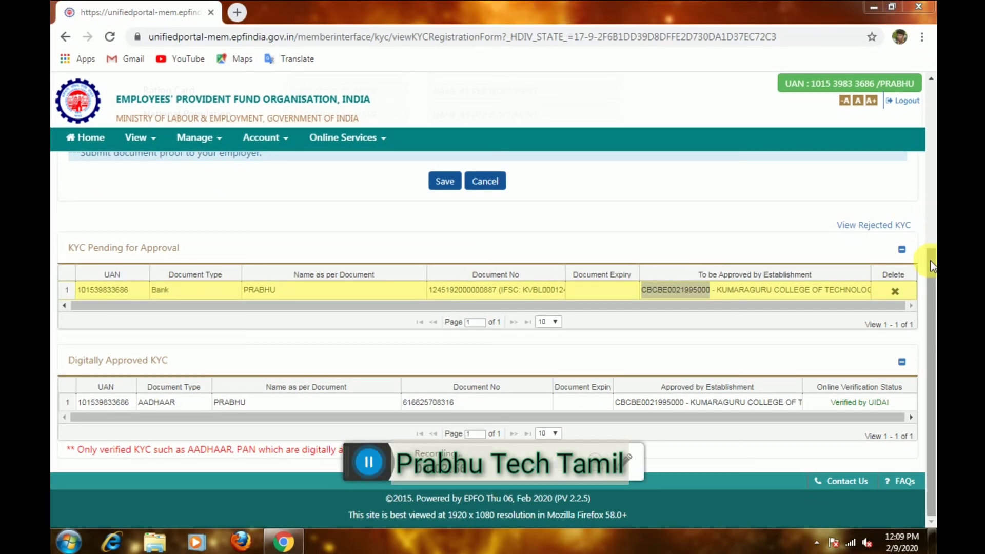
pyautogui.moveTo(931, 264); pyautogui.dragTo(932, 177)
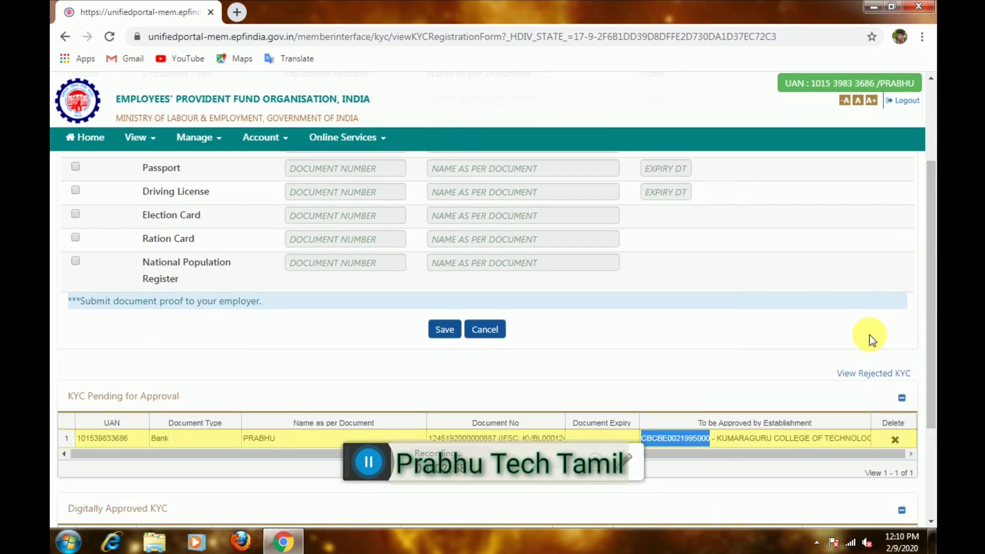